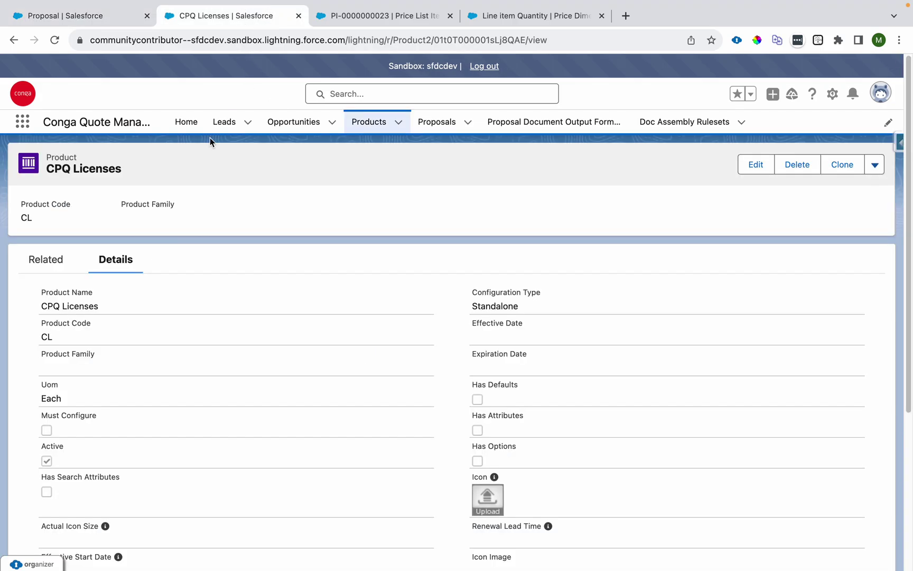
pyautogui.moveTo(44, 162); pyautogui.dragTo(170, 173)
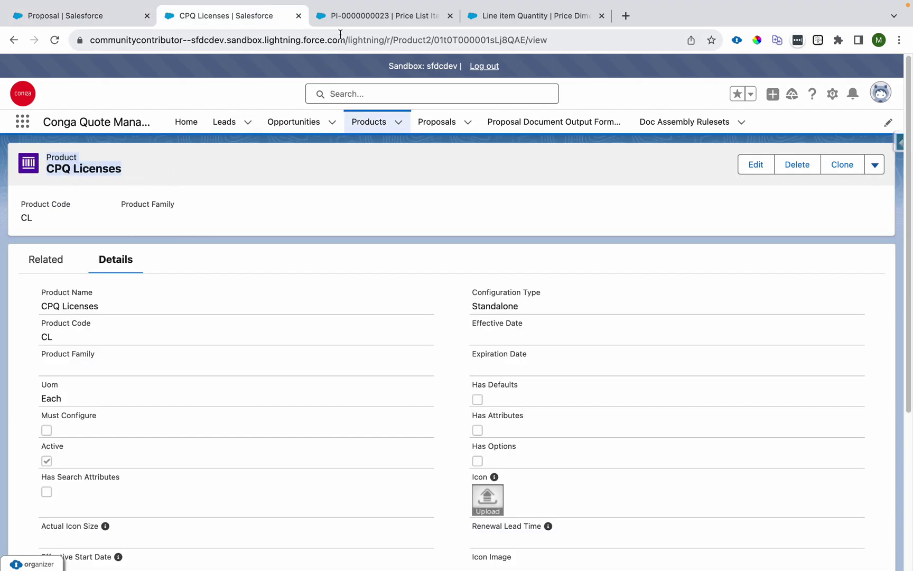
pyautogui.click(349, 21)
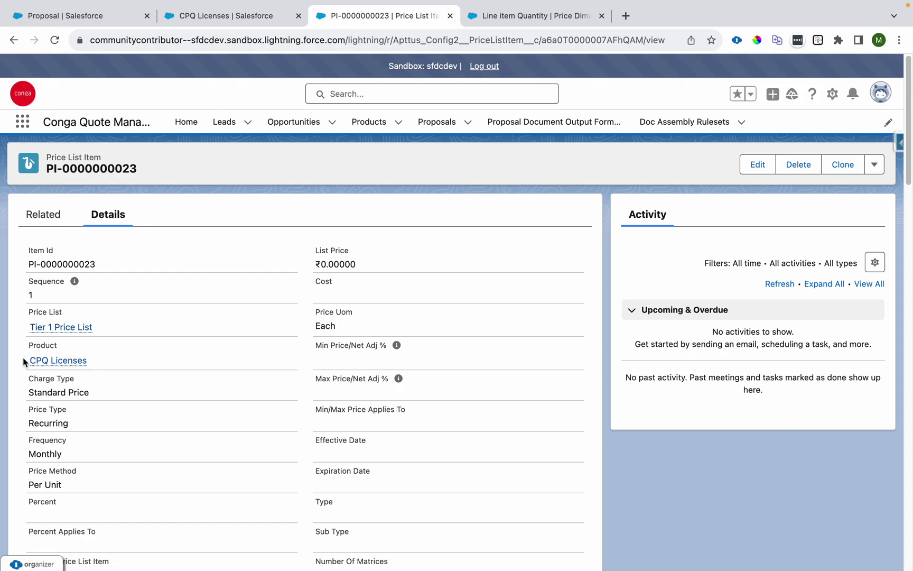
pyautogui.moveTo(355, 264); pyautogui.dragTo(303, 254)
pyautogui.click(755, 164)
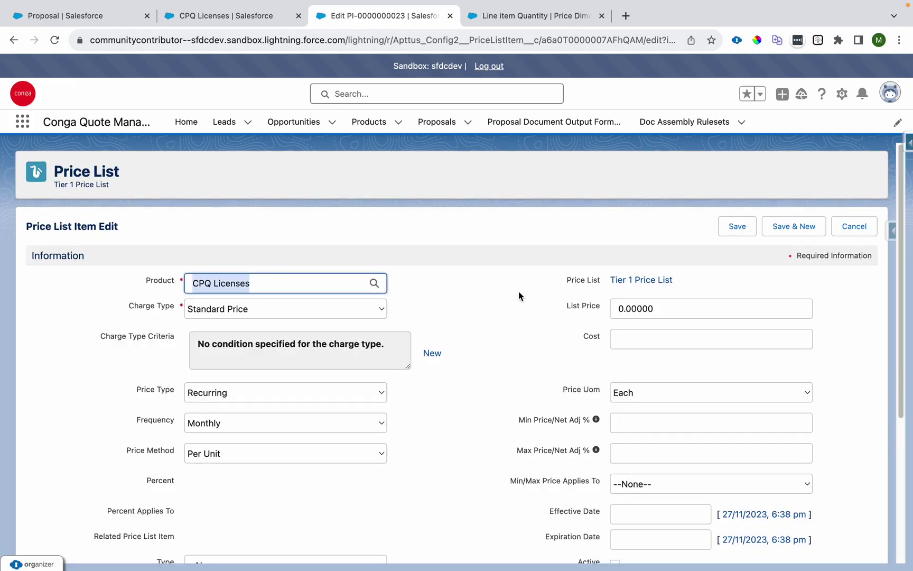
pyautogui.scroll(-4, 518, 294)
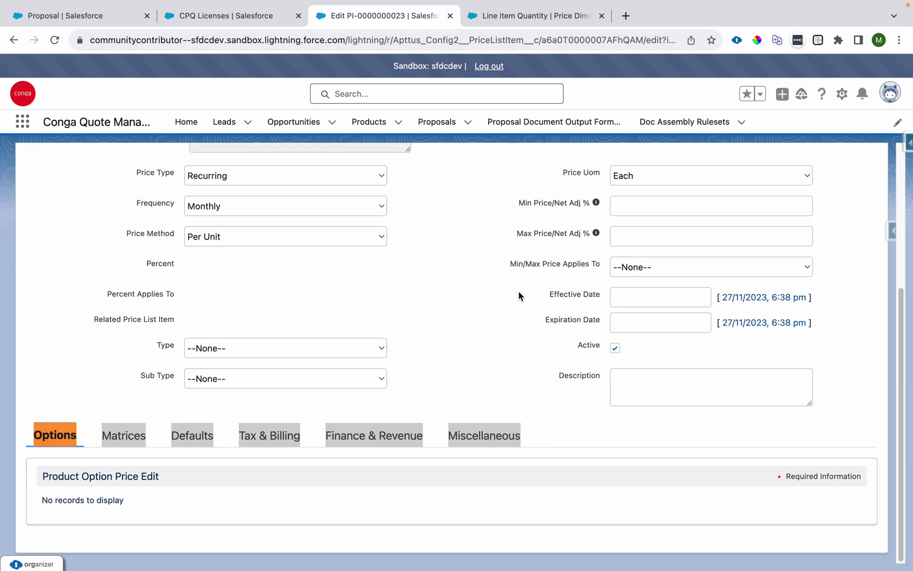
pyautogui.click(127, 440)
pyautogui.scroll(-1, 126, 354)
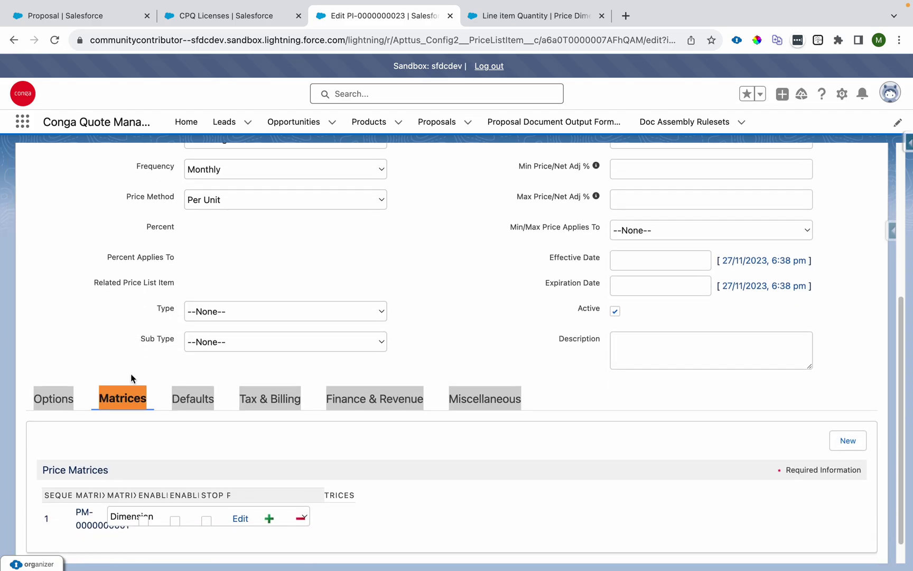
# Step: Open the quantity matrix to see its Dimension 1 entries
pyautogui.click(240, 519)
pyautogui.scroll(-5, 519, 301)
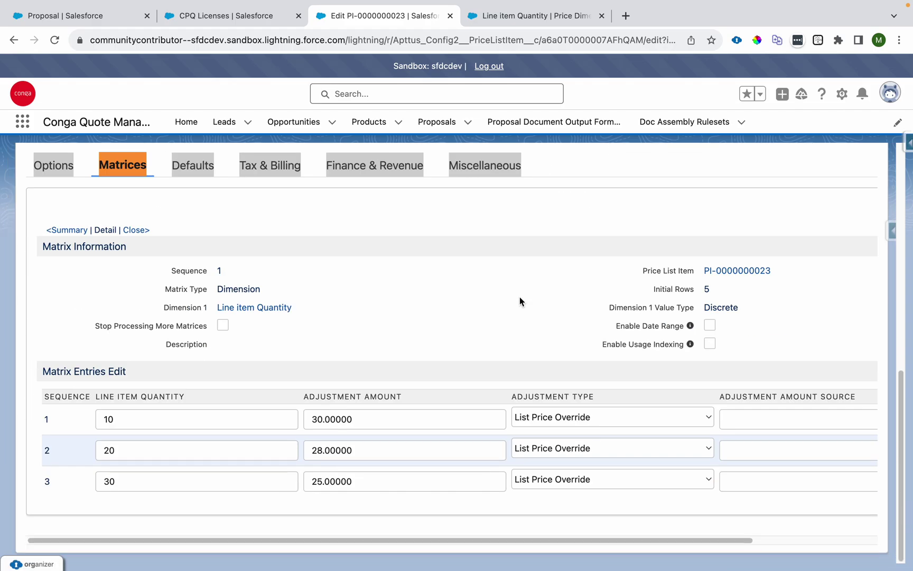
pyautogui.moveTo(165, 307); pyautogui.dragTo(210, 311)
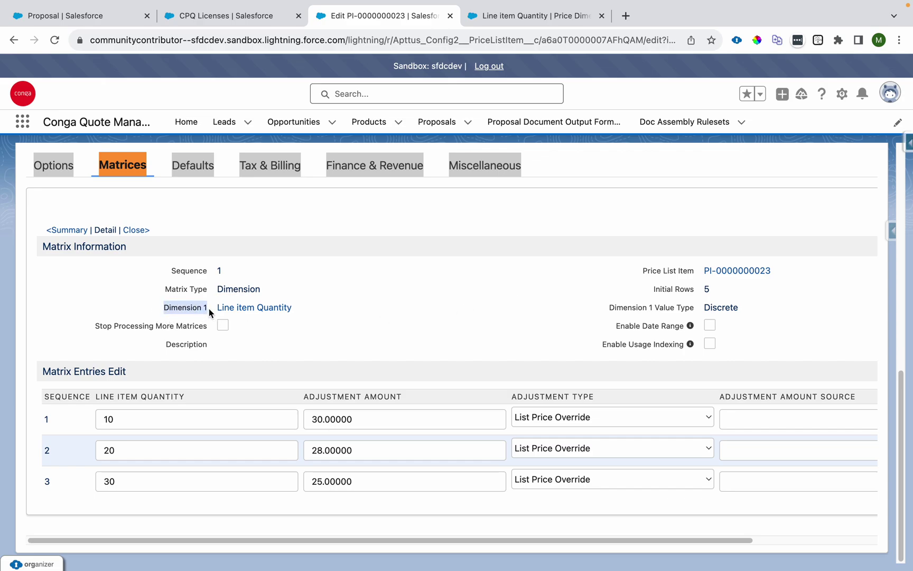
# Step: Check the Line item Quantity dimension's Business Object and quantity field, then note the Discrete value type
pyautogui.click(522, 16)
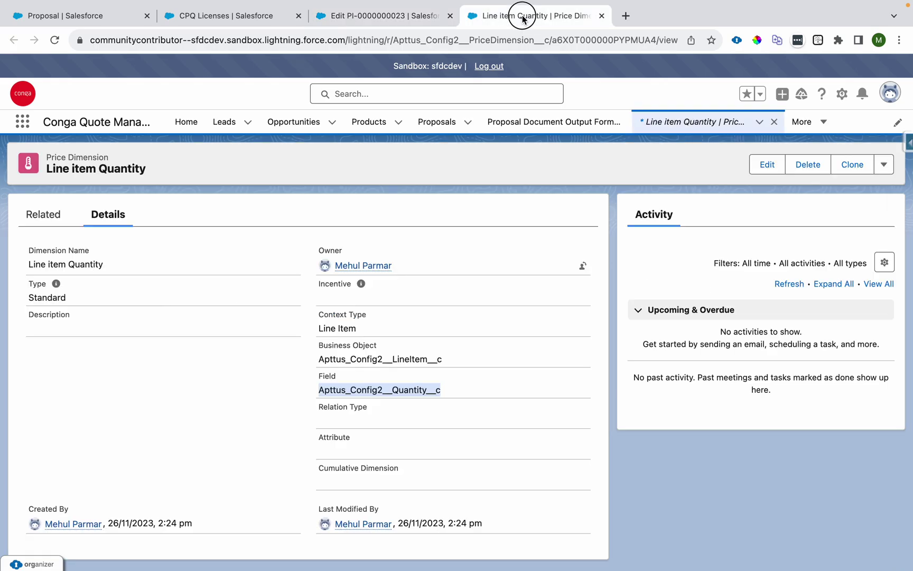
pyautogui.click(279, 378)
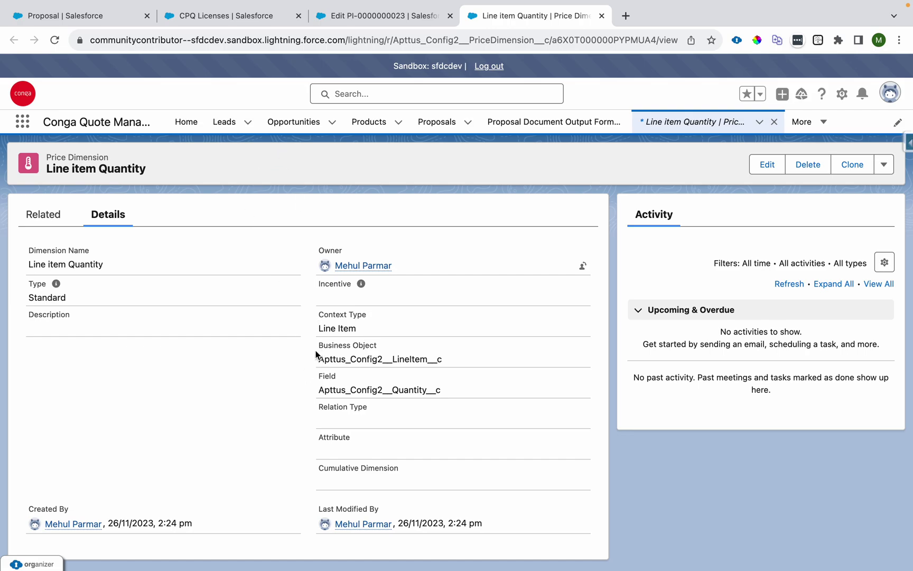
pyautogui.moveTo(317, 359); pyautogui.dragTo(318, 394)
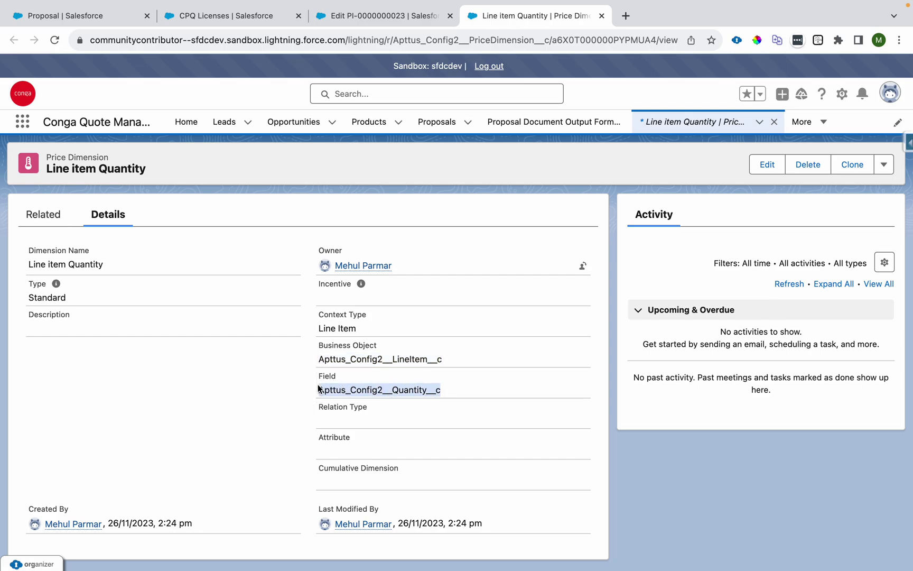
pyautogui.doubleClick(317, 389)
pyautogui.moveTo(317, 359); pyautogui.dragTo(443, 363)
pyautogui.click(368, 21)
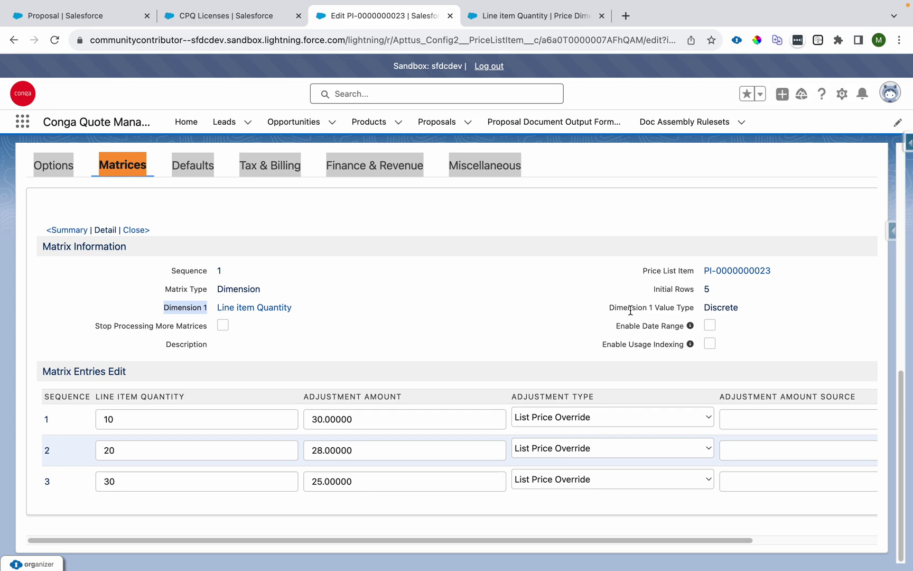
pyautogui.doubleClick(727, 309)
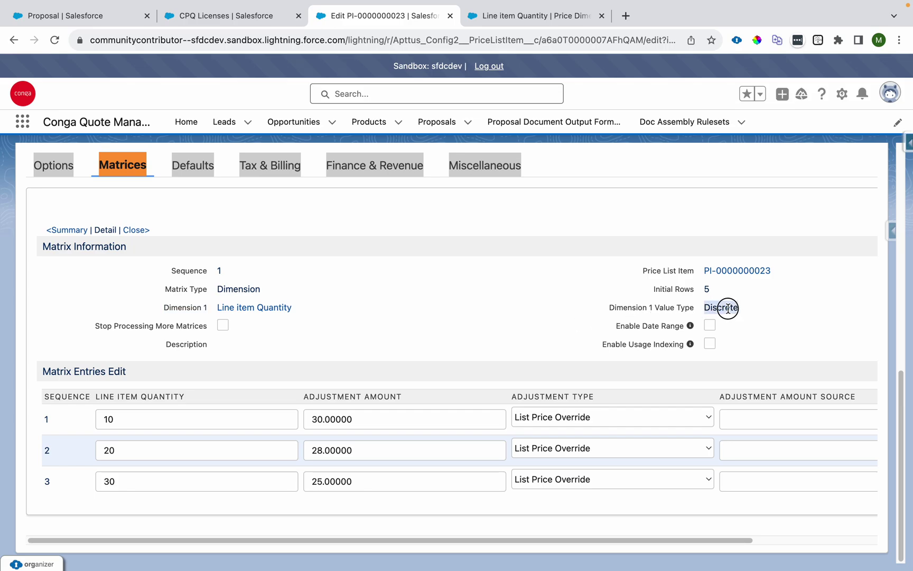
# Step: Add CPQ Licenses from the Licenses category to the cart and view the full cart at quantity 1
pyautogui.click(63, 21)
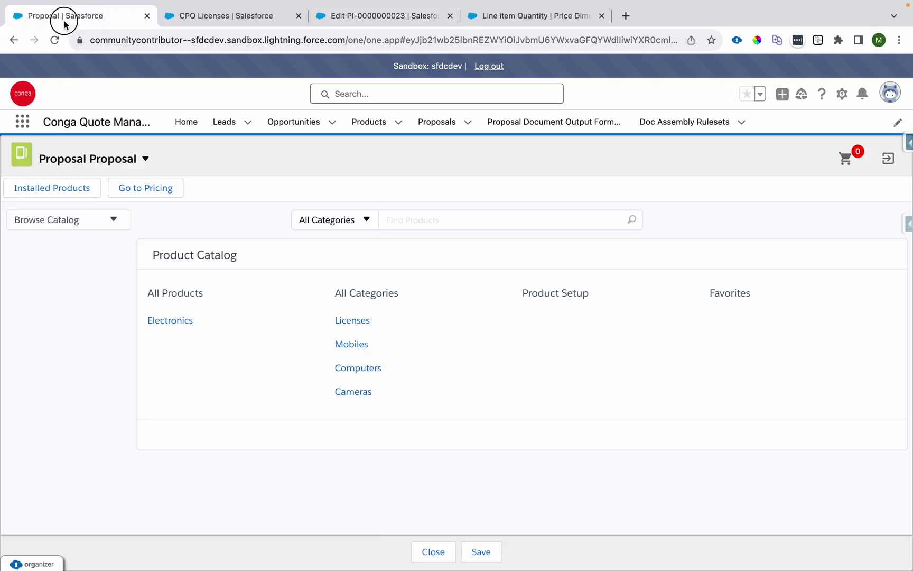
pyautogui.click(353, 320)
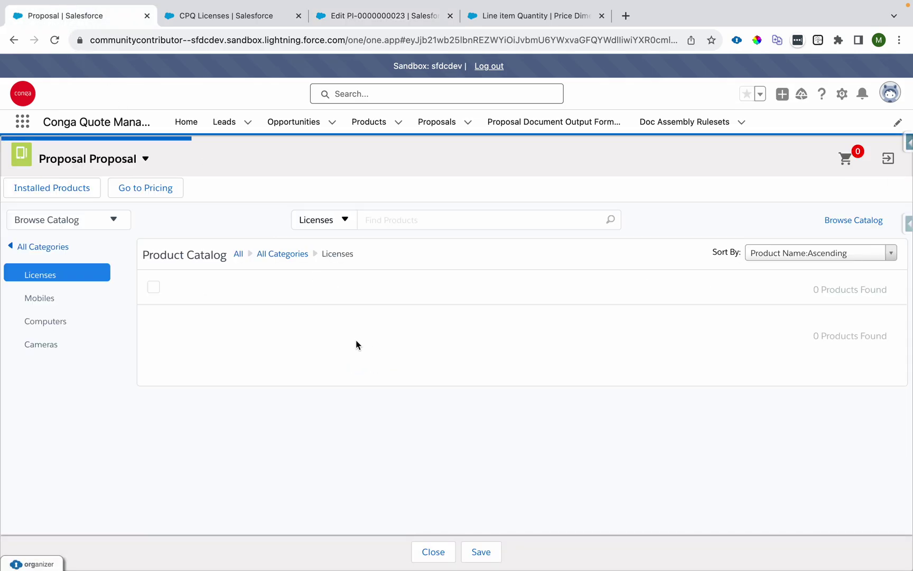
pyautogui.click(153, 346)
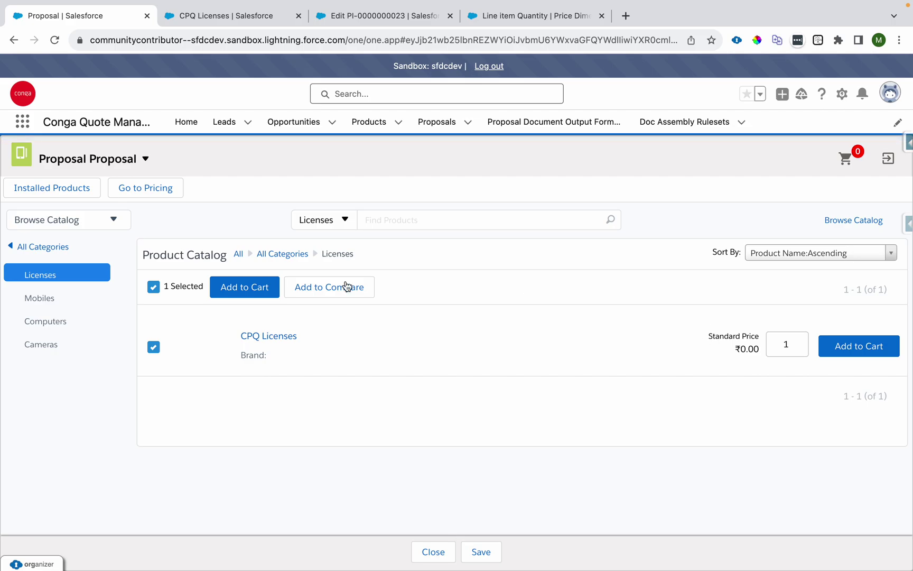
pyautogui.click(241, 287)
pyautogui.click(844, 159)
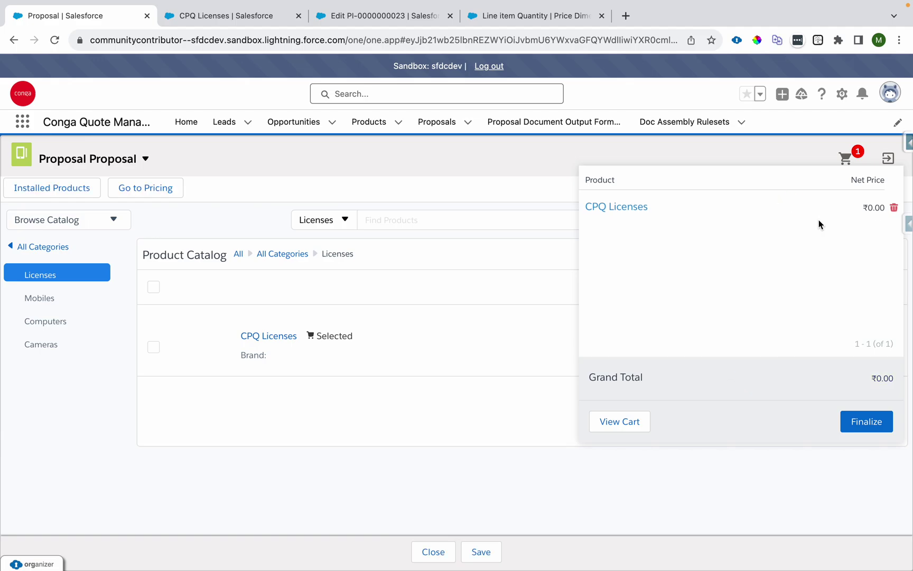
pyautogui.click(627, 428)
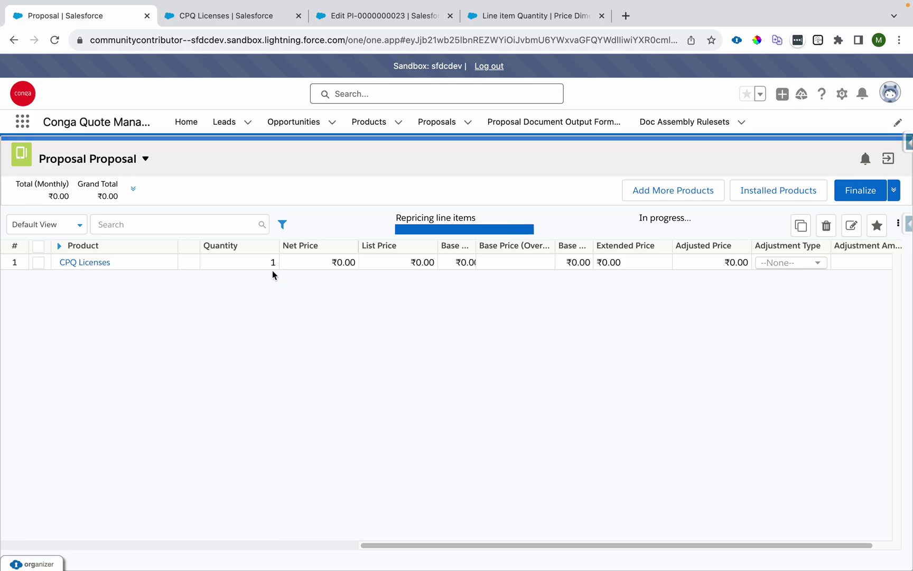
pyautogui.click(273, 263)
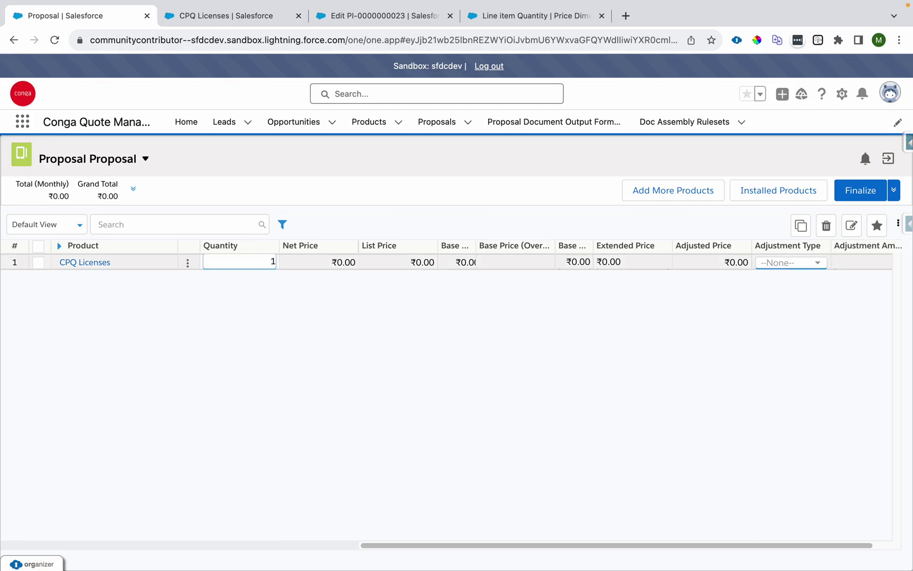
# Step: Compare against the matrix tiers, then apply quantity 10 to the CPQ Licenses line and reprice
pyautogui.click(257, 18)
pyautogui.click(405, 21)
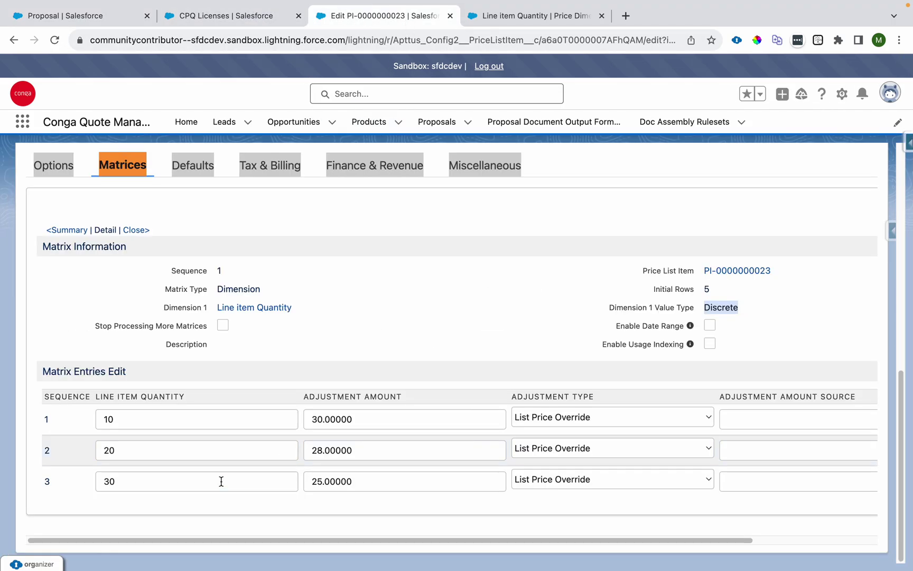
pyautogui.click(100, 17)
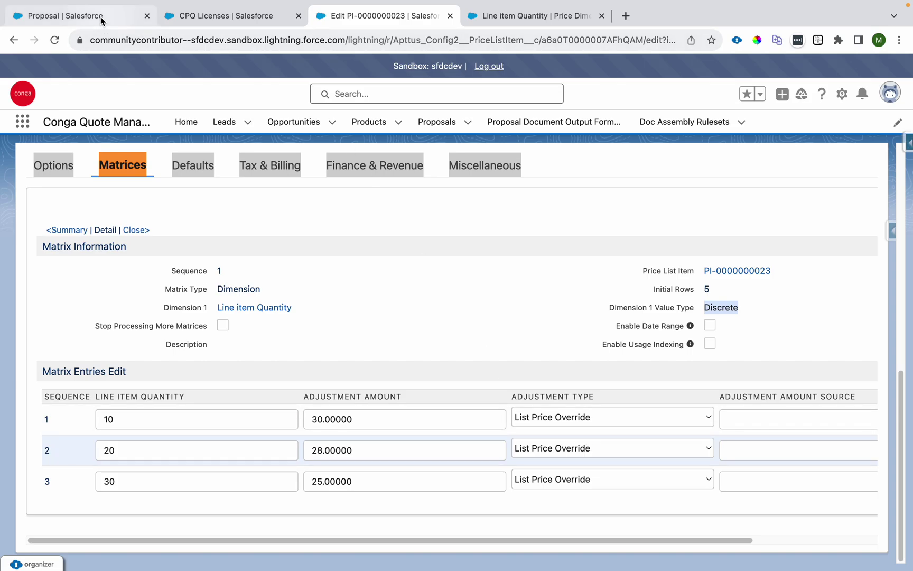
pyautogui.click(275, 377)
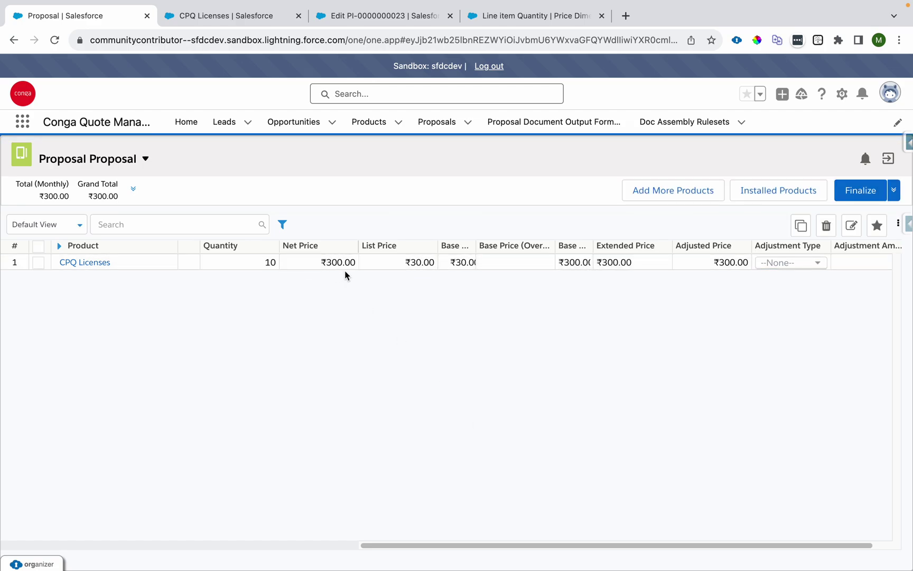
# Step: Change the quantity to 20, reprice, and confirm the matching 28.00 tier amount
pyautogui.press('BackSpace')
pyautogui.press('BackSpace')
pyautogui.write('20')
pyautogui.click(320, 358)
pyautogui.click(842, 199)
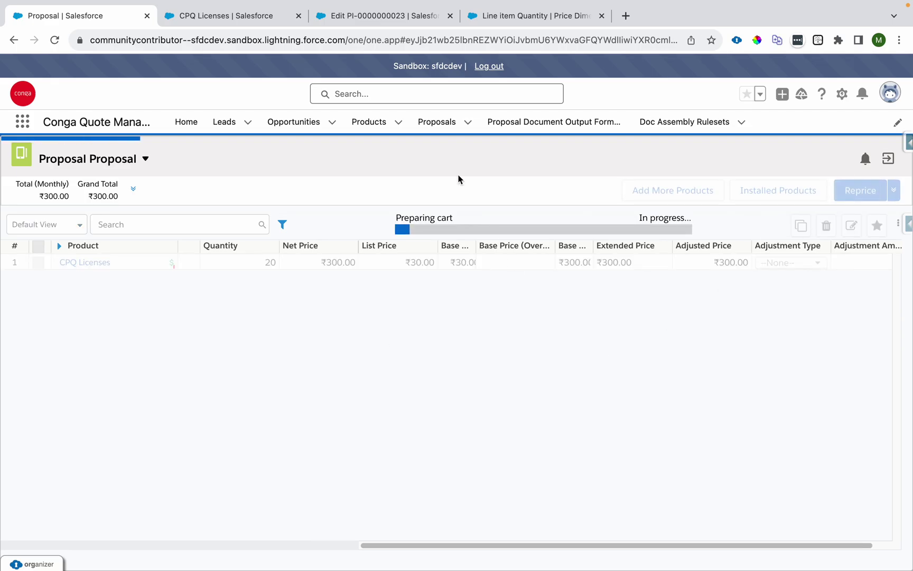
pyautogui.click(242, 13)
pyautogui.hotkey('ctrl', 'Tab')
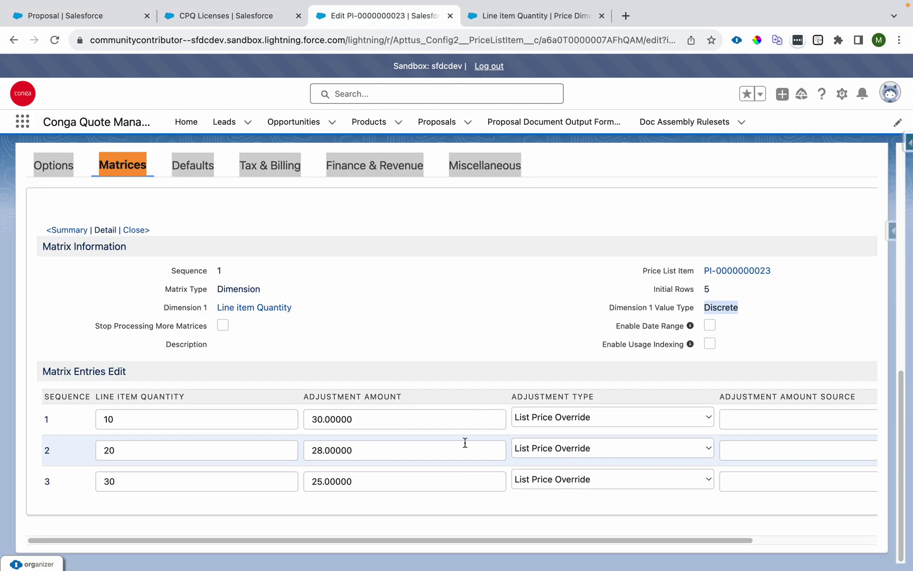
pyautogui.moveTo(364, 446); pyautogui.dragTo(298, 450)
pyautogui.press('super+1')
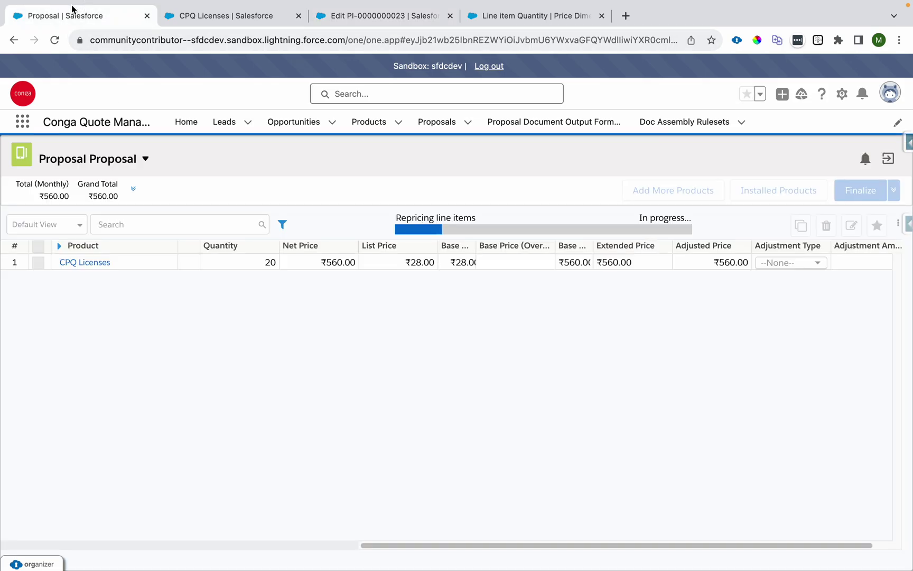
# Step: Change the quantity to 5 and reprice, recheck the tiers, and select the CPQ Licenses line
pyautogui.click(238, 261)
pyautogui.doubleClick(275, 261)
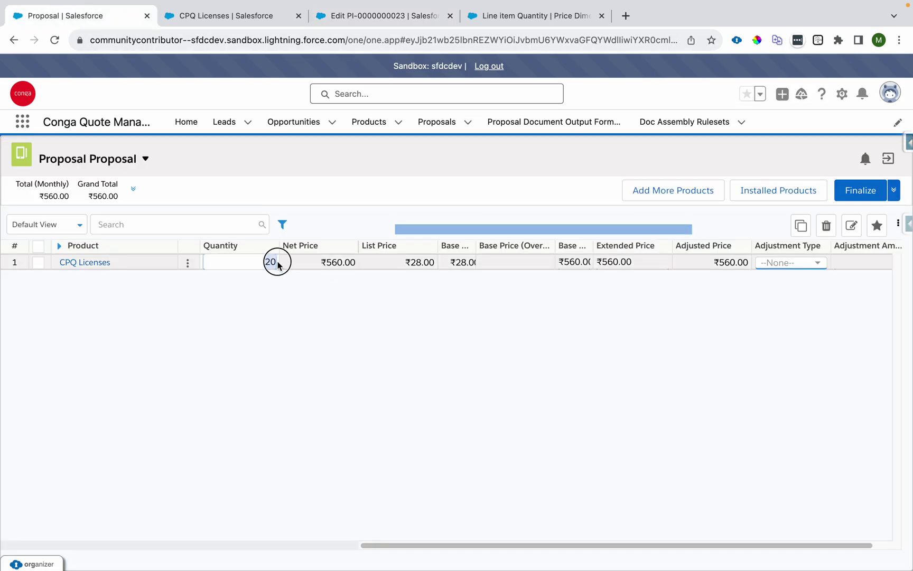
pyautogui.write('5')
pyautogui.click(356, 391)
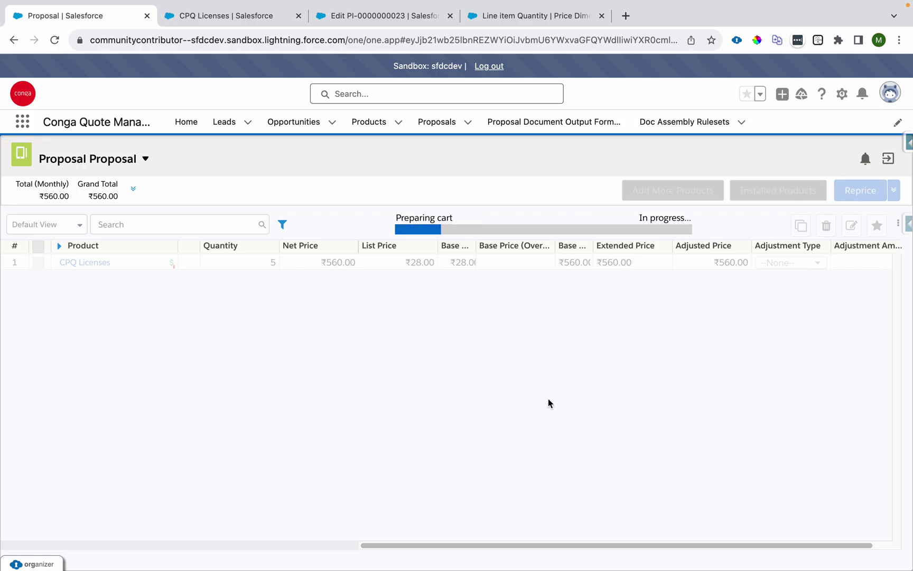
pyautogui.click(385, 21)
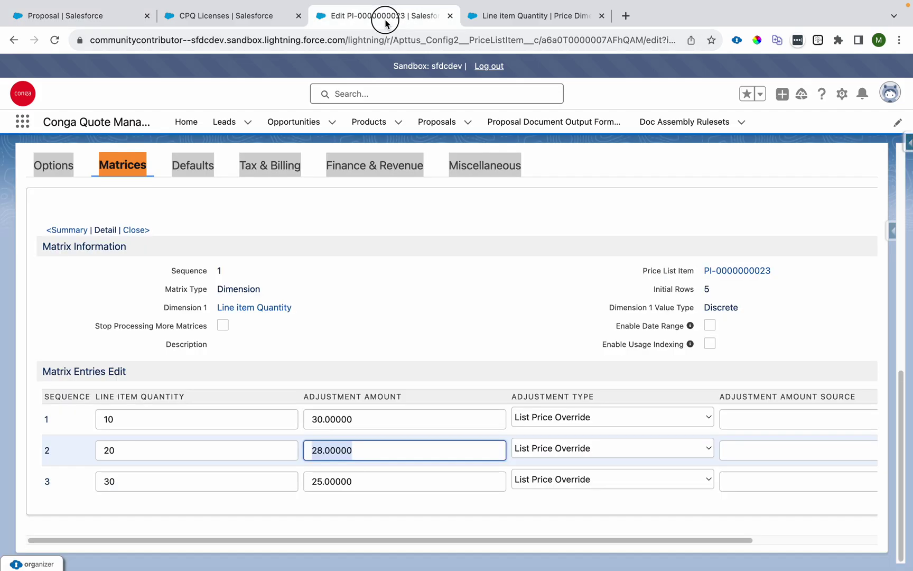
pyautogui.click(108, 18)
pyautogui.click(38, 263)
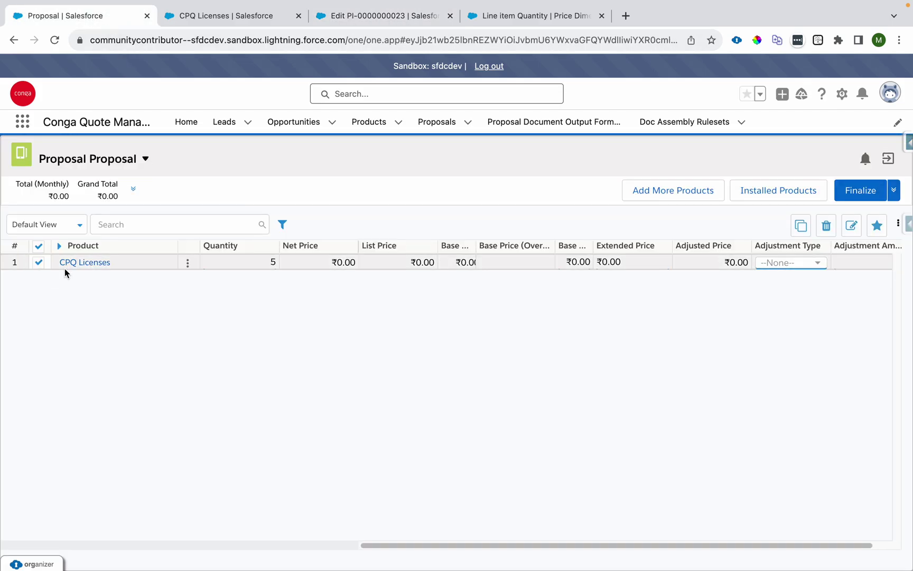
# Step: Delete the CPQ Licenses cart line and change the matrix's Dimension 1 value type from Discrete to Range
pyautogui.click(825, 225)
pyautogui.click(386, 16)
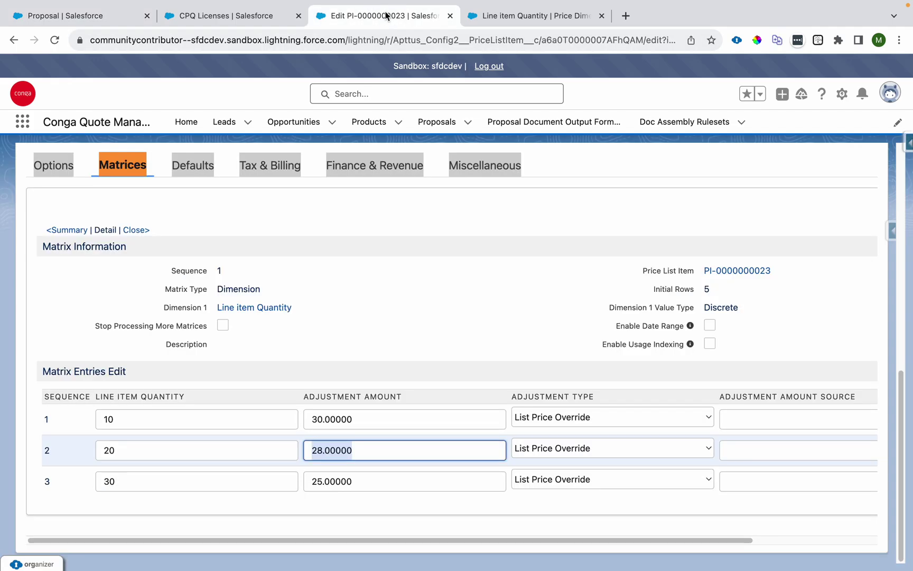
pyautogui.click(76, 230)
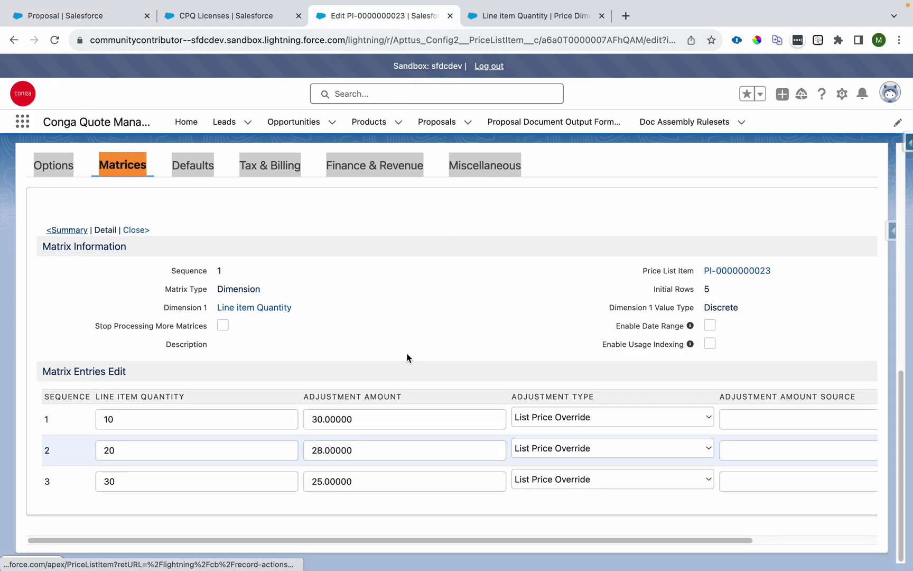
pyautogui.click(653, 325)
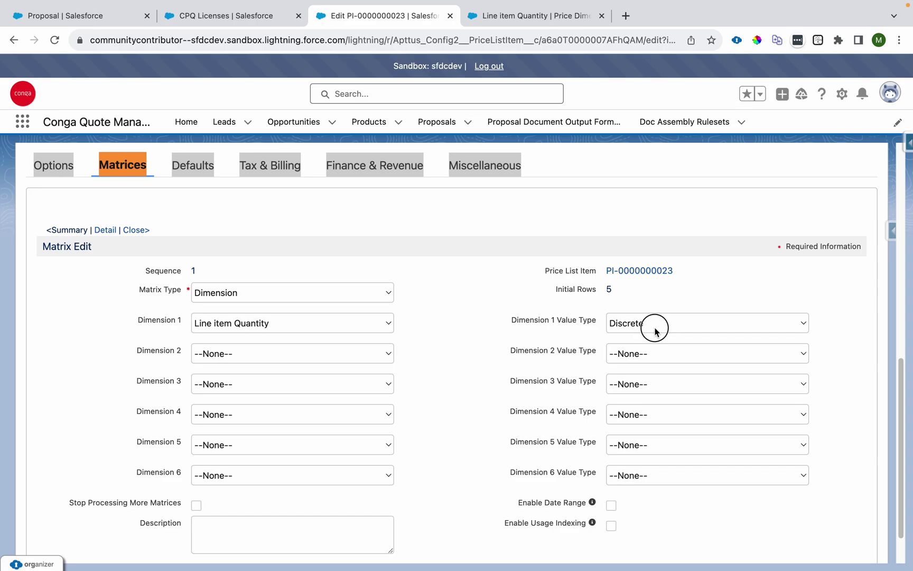
pyautogui.click(650, 339)
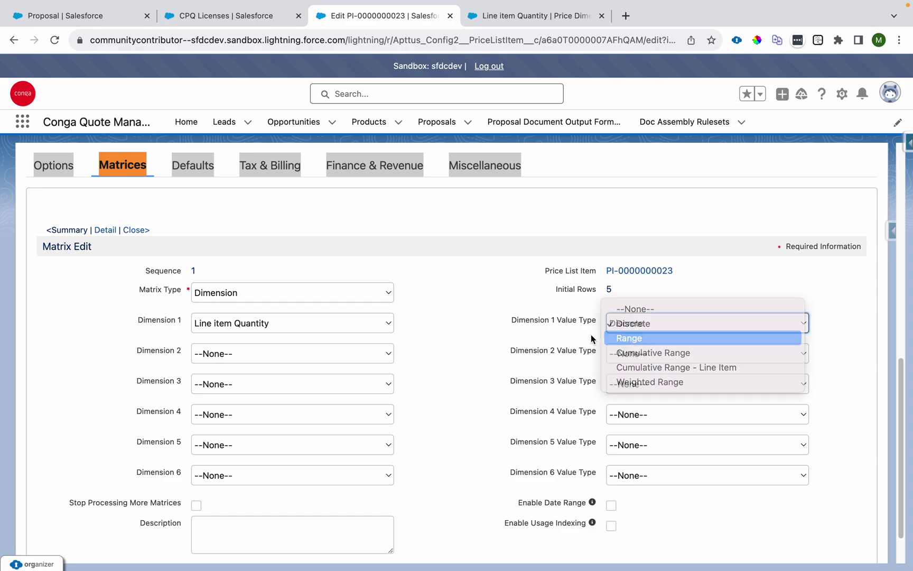
pyautogui.click(101, 230)
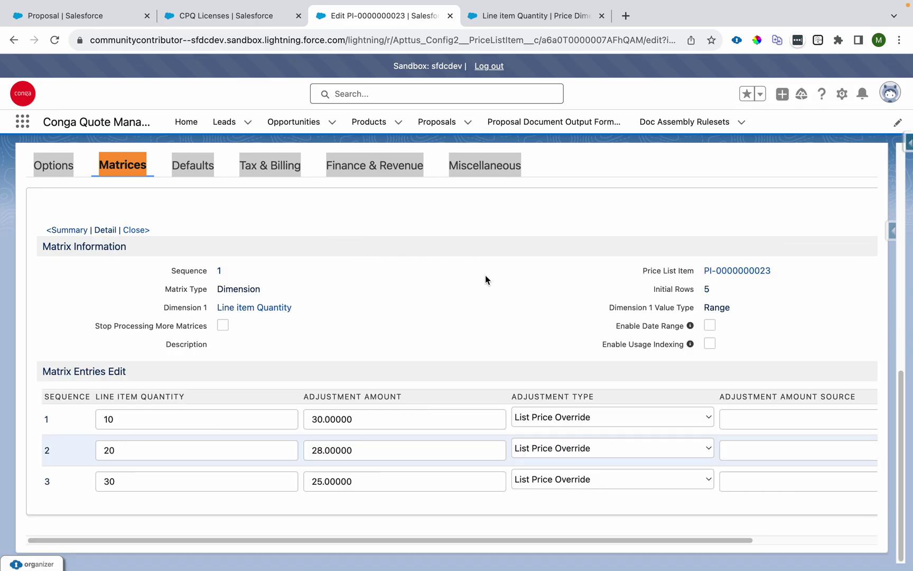
pyautogui.scroll(15, 717, 290)
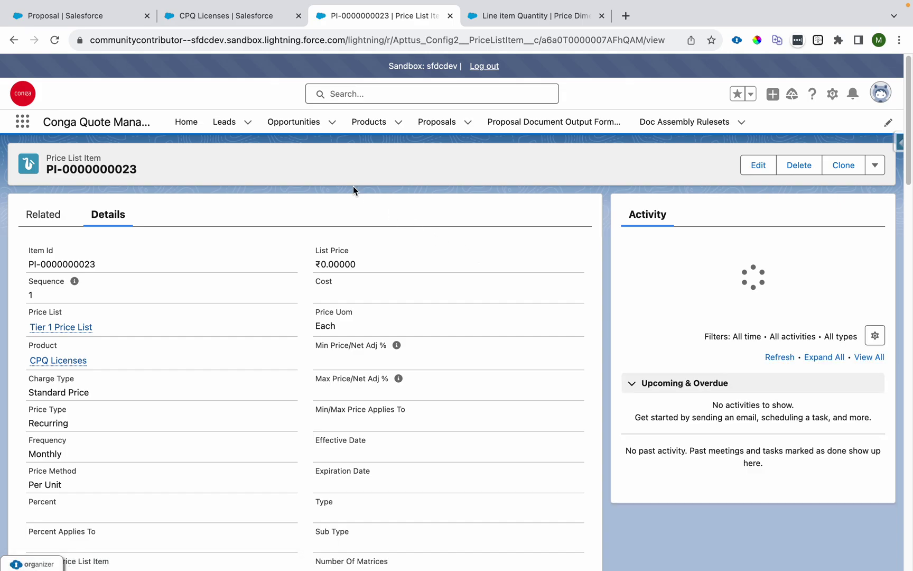
pyautogui.click(758, 164)
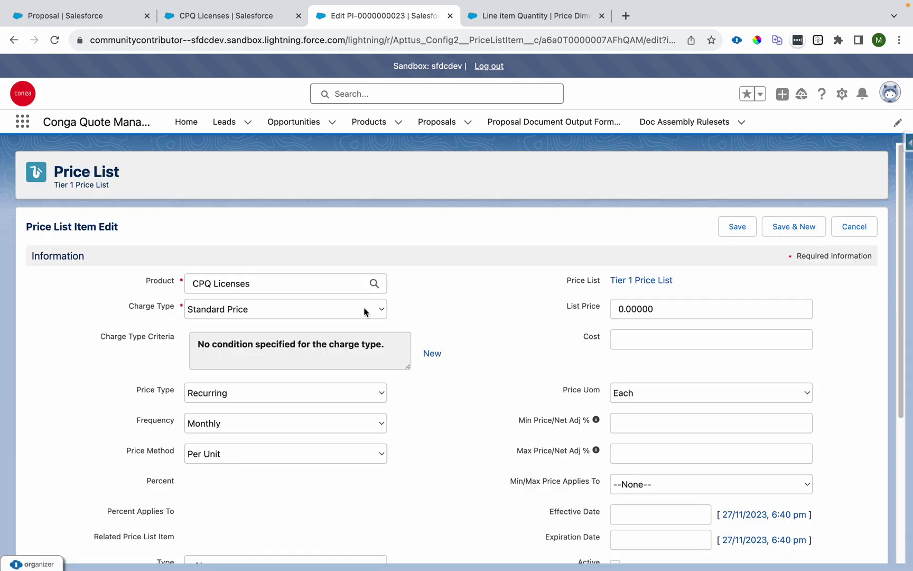
pyautogui.scroll(-4, 224, 383)
pyautogui.click(138, 435)
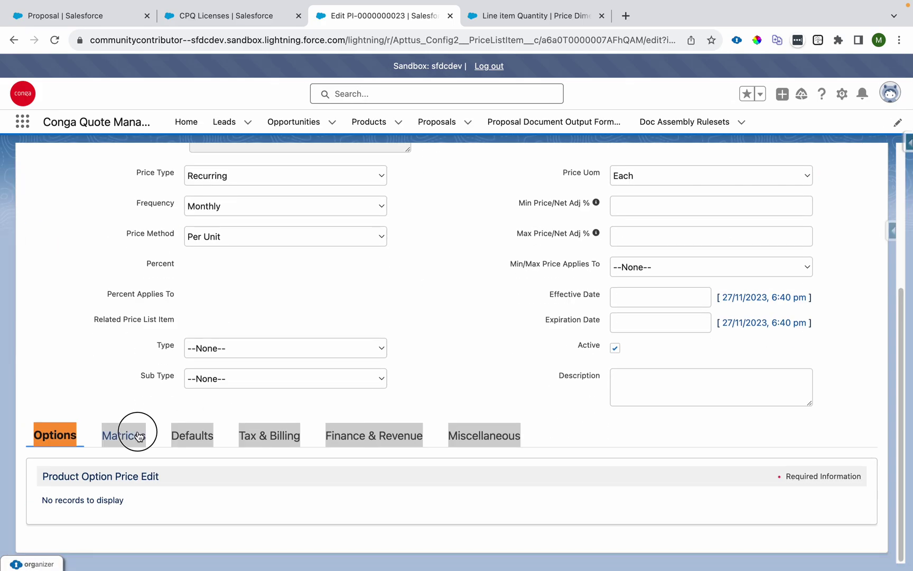
pyautogui.scroll(-2, 373, 271)
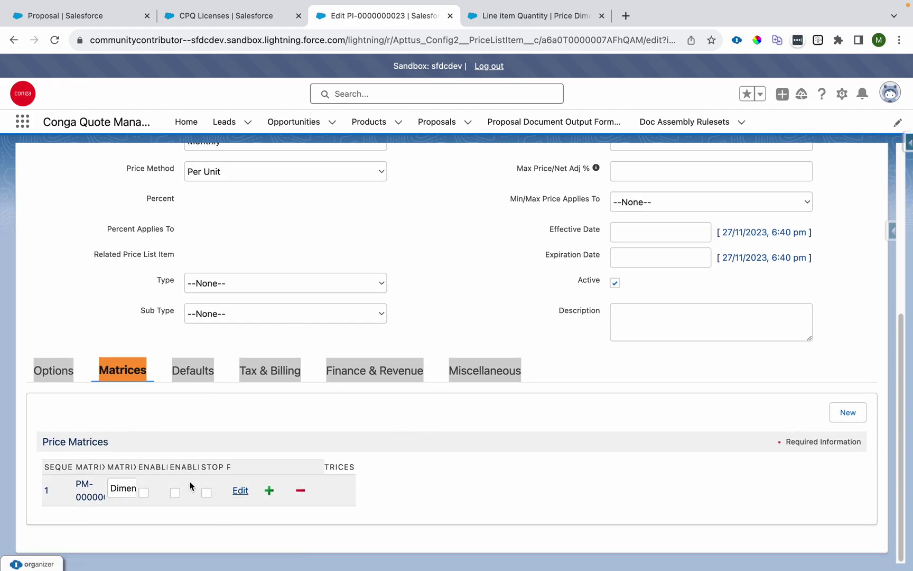
pyautogui.scroll(-2, 137, 481)
# Step: Review the Range matrix tiers 10, 20 and 30, then open the proposal's product catalog
pyautogui.click(106, 531)
pyautogui.doubleClick(102, 531)
pyautogui.scroll(-1, 119, 449)
pyautogui.doubleClick(99, 520)
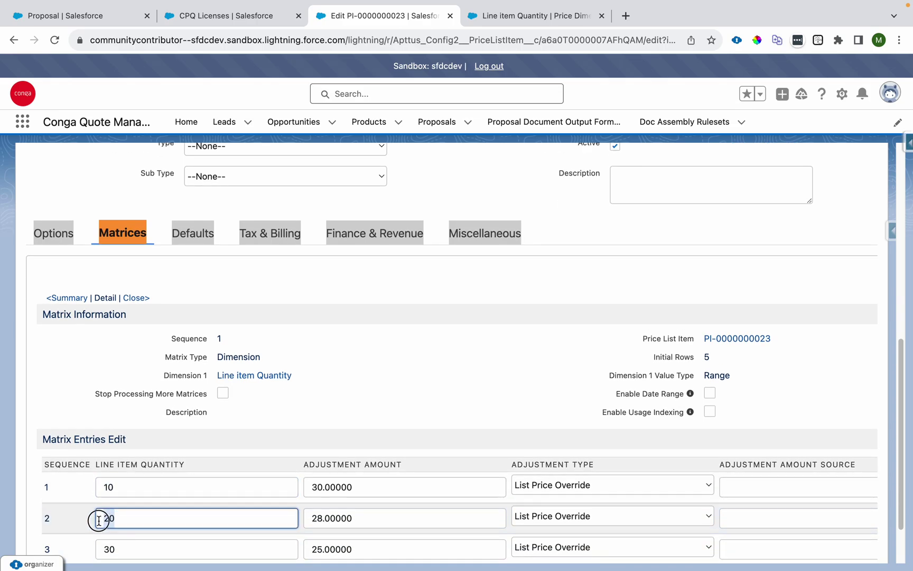
pyautogui.scroll(-2, 88, 517)
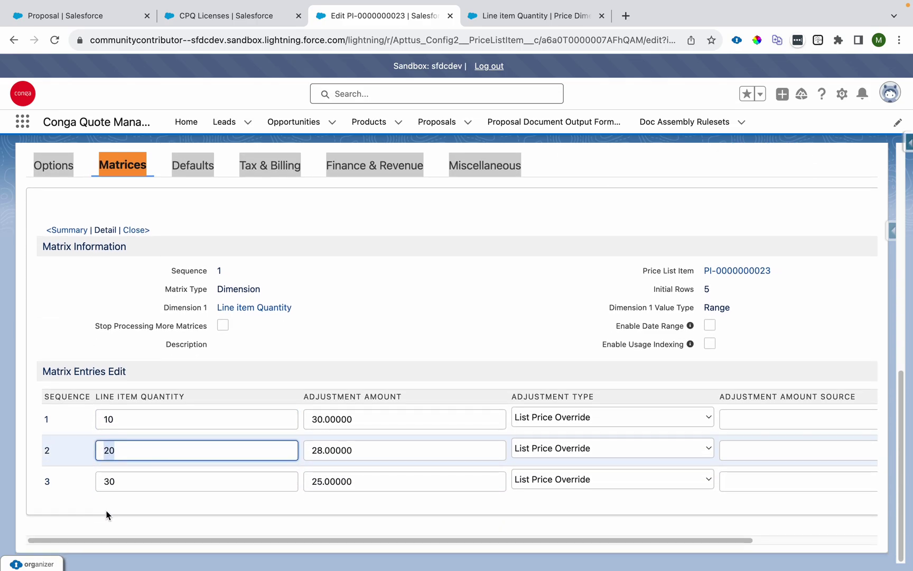
pyautogui.doubleClick(97, 481)
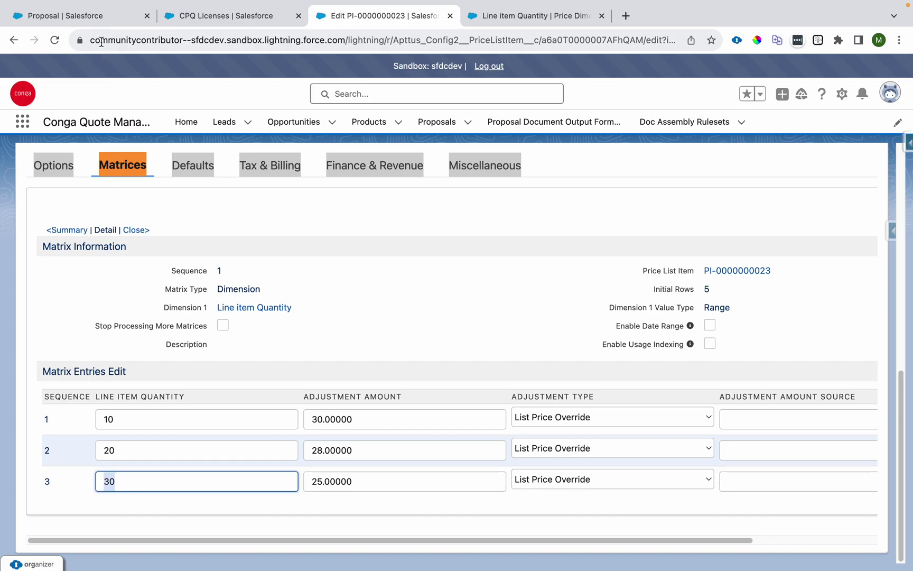
pyautogui.click(102, 18)
pyautogui.click(685, 190)
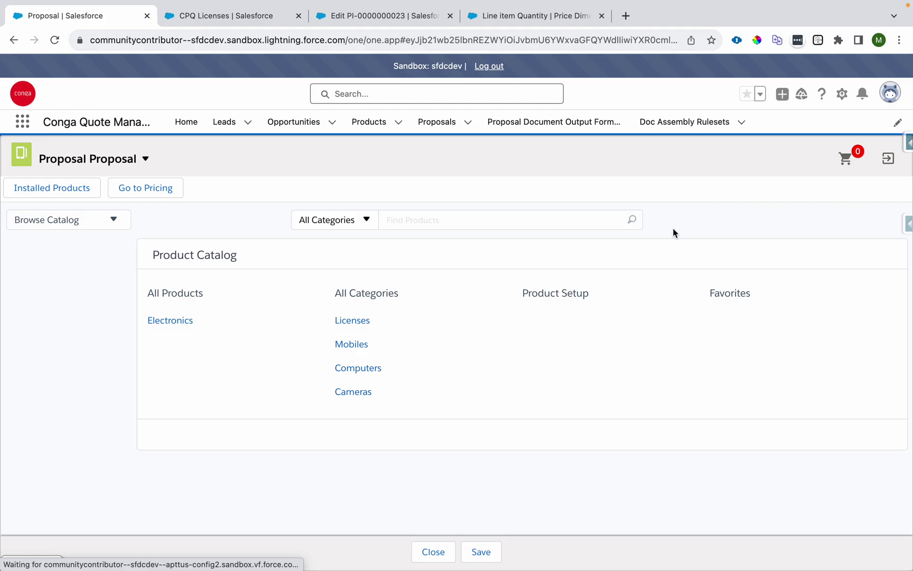
# Step: Filter the catalog to Licenses, add CPQ Licenses, and open the full cart view
pyautogui.click(366, 321)
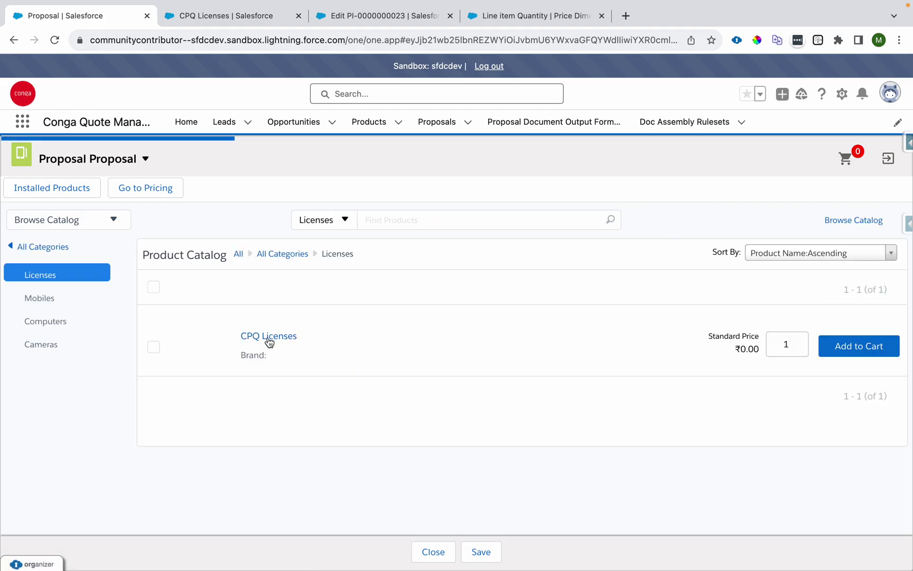
pyautogui.click(858, 346)
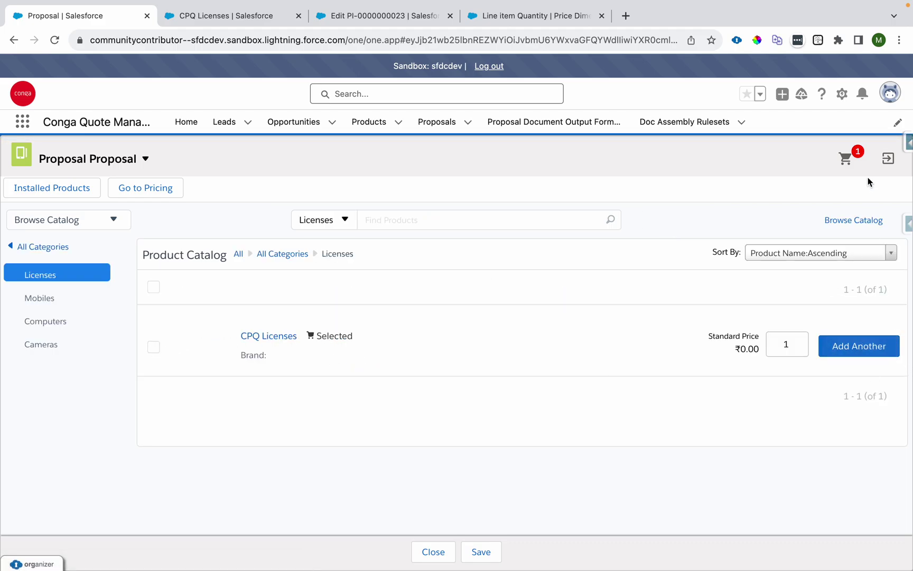
pyautogui.moveTo(853, 159)
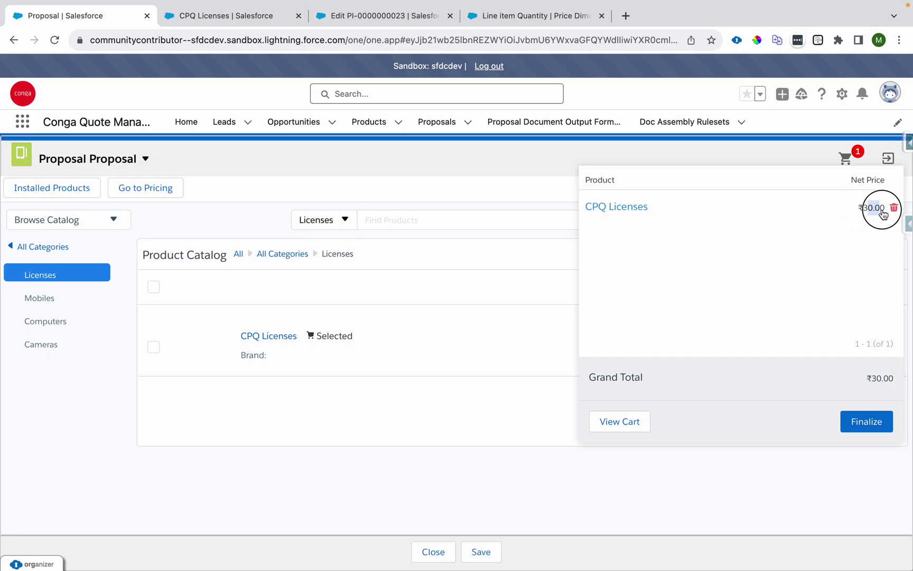
pyautogui.click(630, 422)
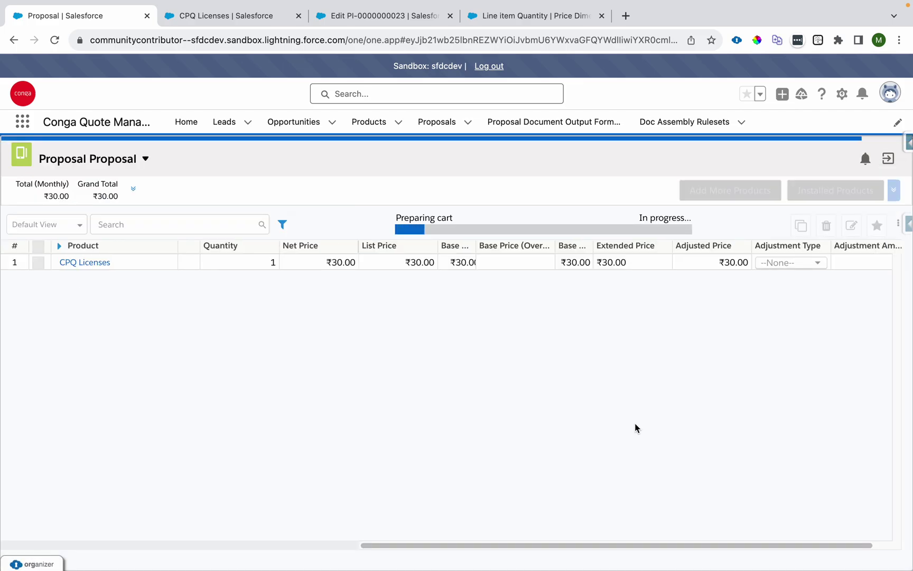
# Step: Set the CPQ Licenses quantity to 5 and reprice the cart
pyautogui.click(269, 262)
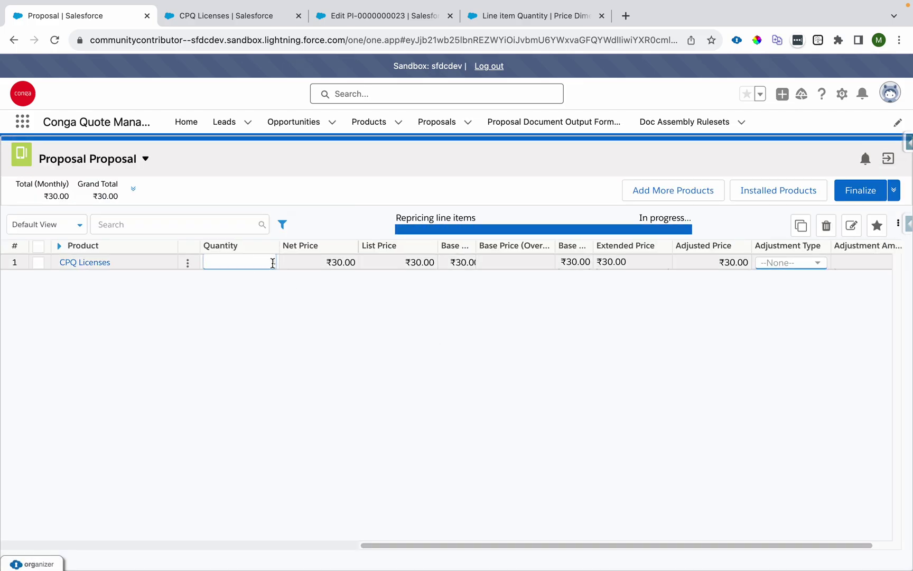
pyautogui.write('5')
pyautogui.click(341, 365)
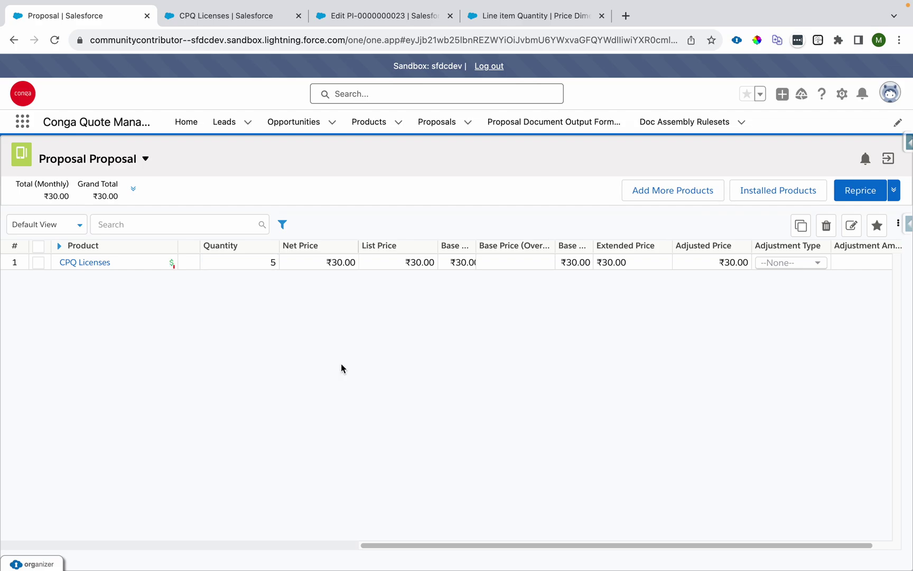
pyautogui.click(851, 192)
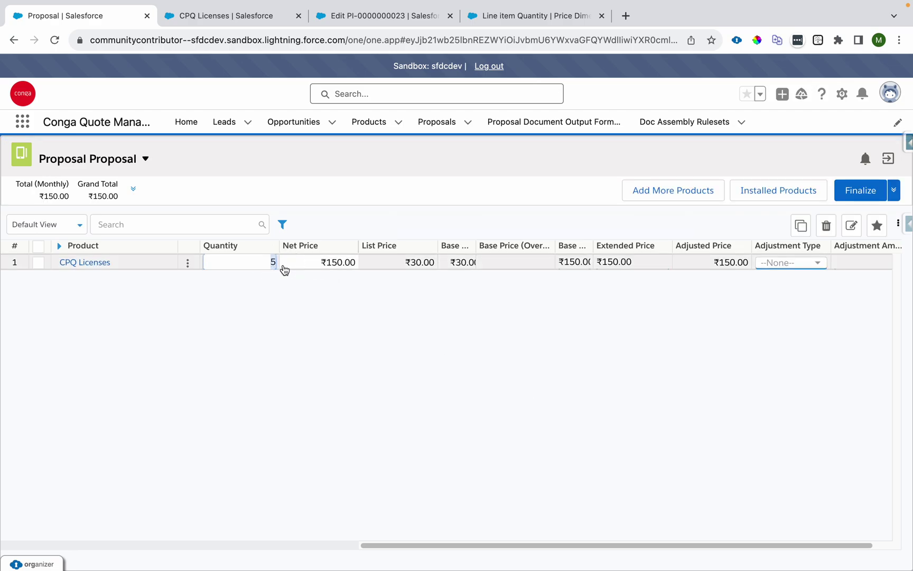
# Step: Change the quantity to 11 and reprice, giving a ₹308.00 net price
pyautogui.write('11')
pyautogui.click(381, 326)
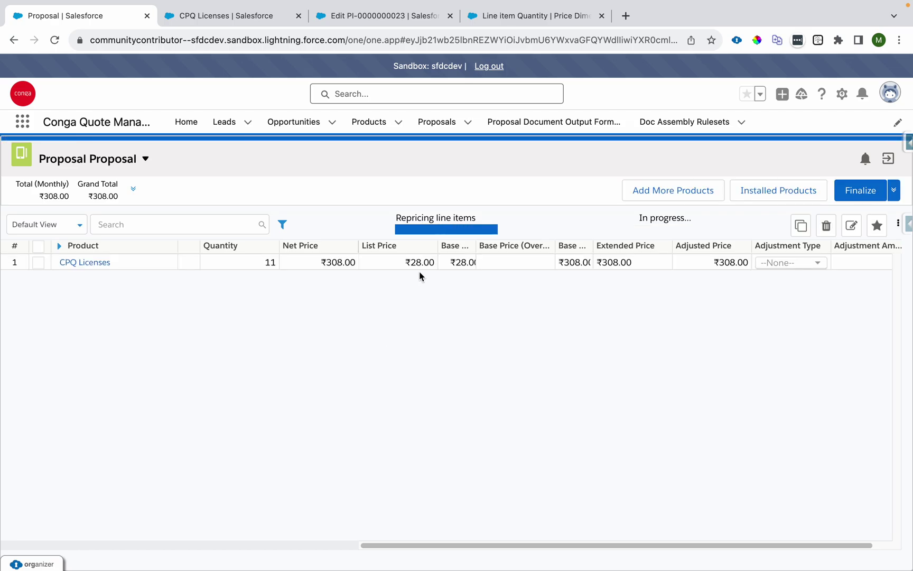
pyautogui.moveTo(332, 268); pyautogui.dragTo(361, 269)
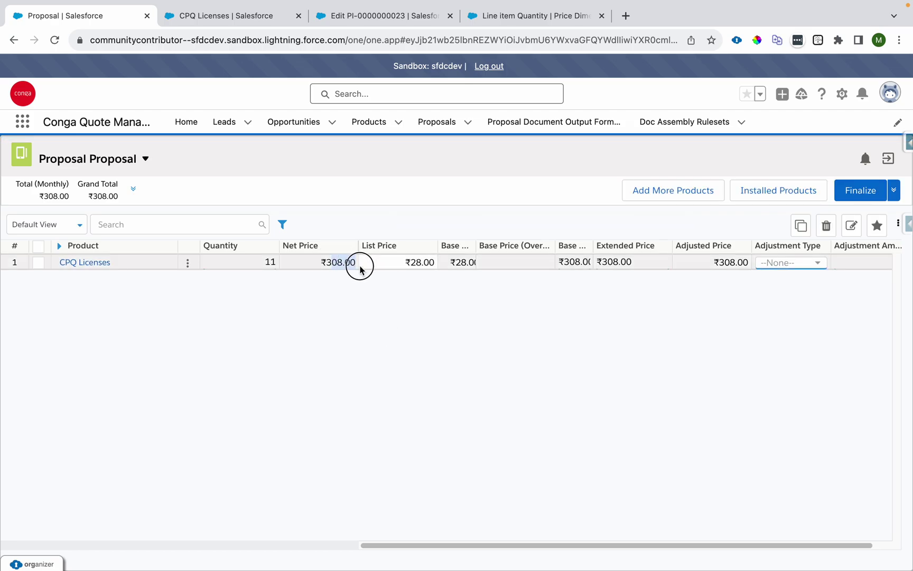
# Step: Change the quantity to 21, matching the 25 tier, for a ₹525.00 net price
pyautogui.click(265, 260)
pyautogui.write('21')
pyautogui.click(342, 330)
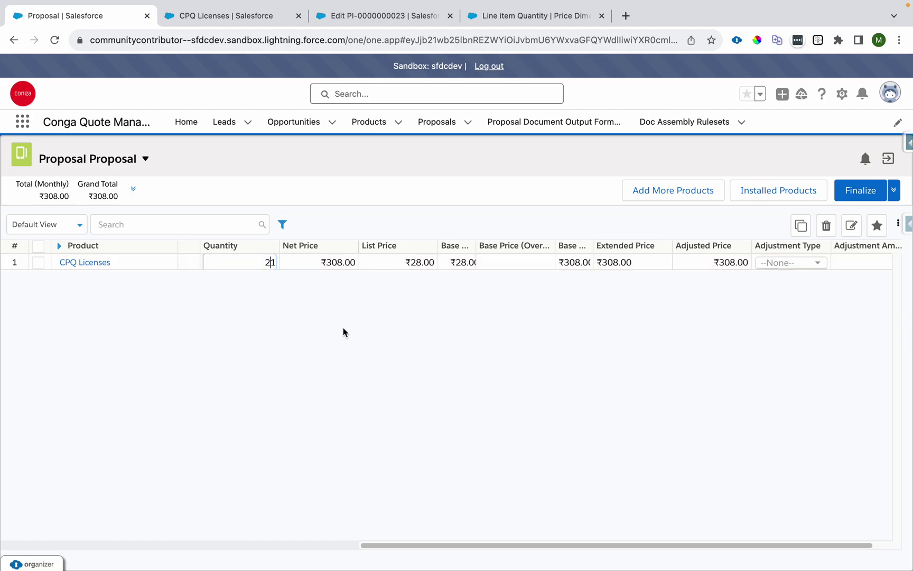
pyautogui.click(383, 15)
pyautogui.press('Tab')
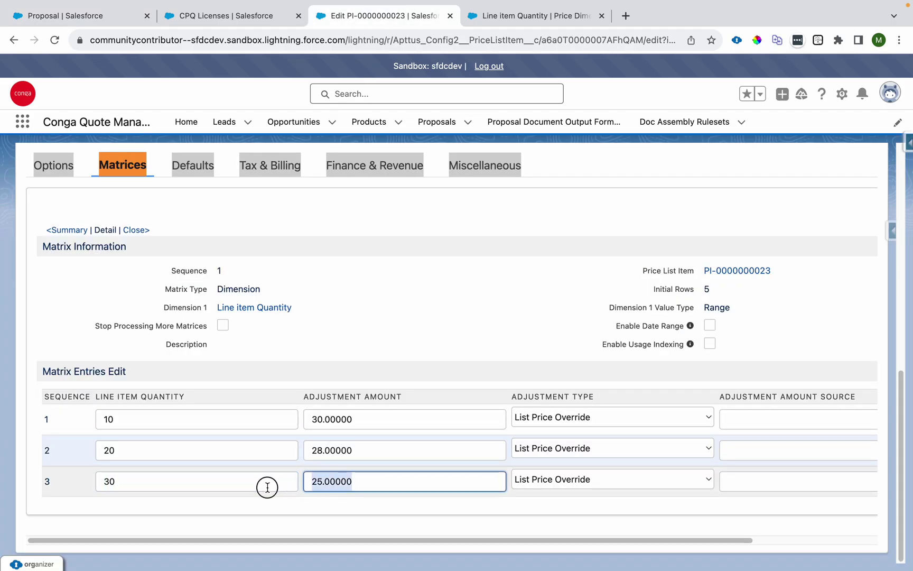
pyautogui.click(86, 19)
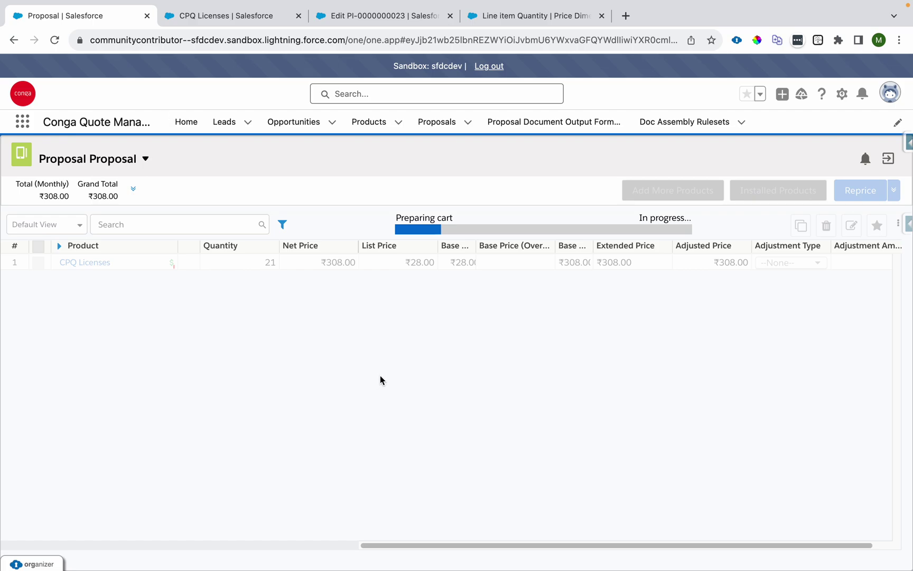
pyautogui.moveTo(331, 269); pyautogui.dragTo(358, 266)
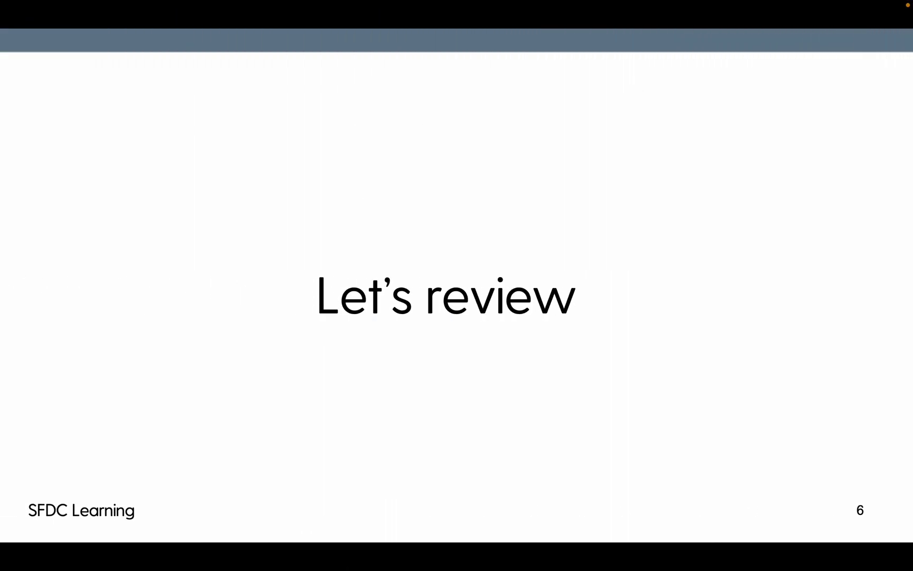
# Step: Advance the presentation to slide 7, the closing "Thank you." slide
pyautogui.press('Right')
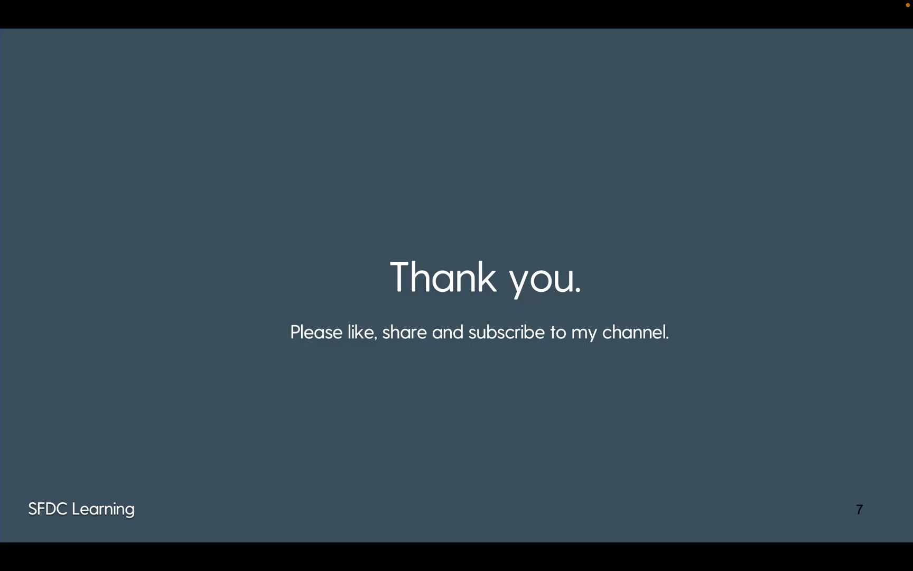